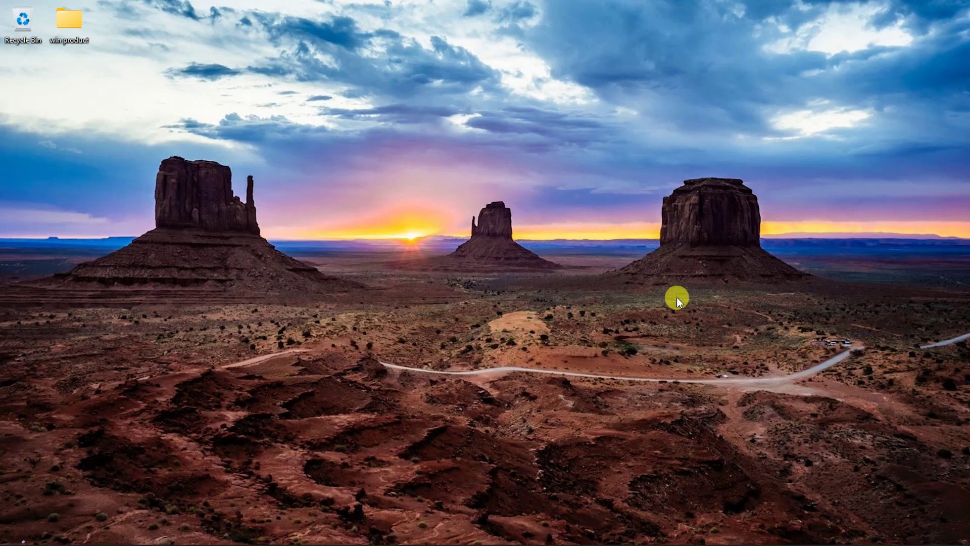
Step: Run regedit from the Run box to open Registry Editor
key("super+r")
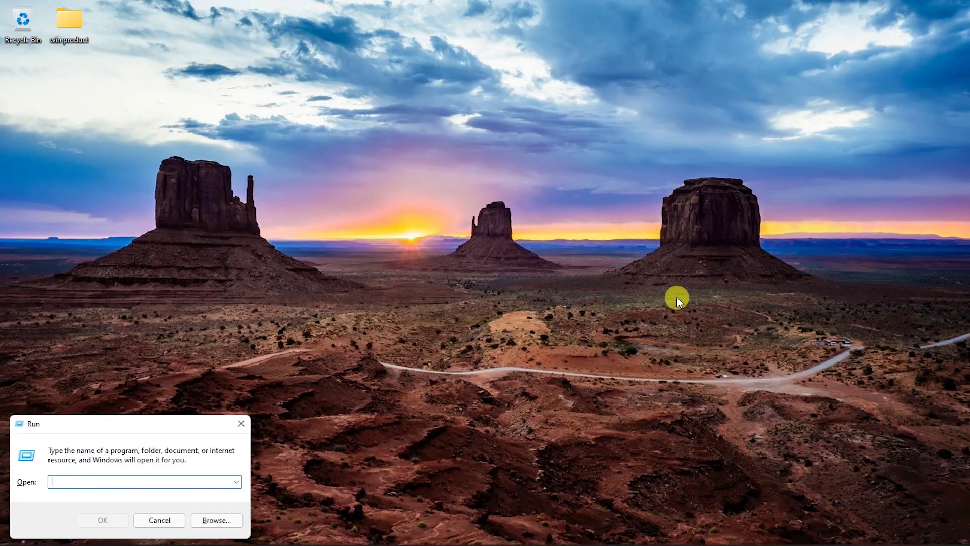
type("regedit")
key("Return")
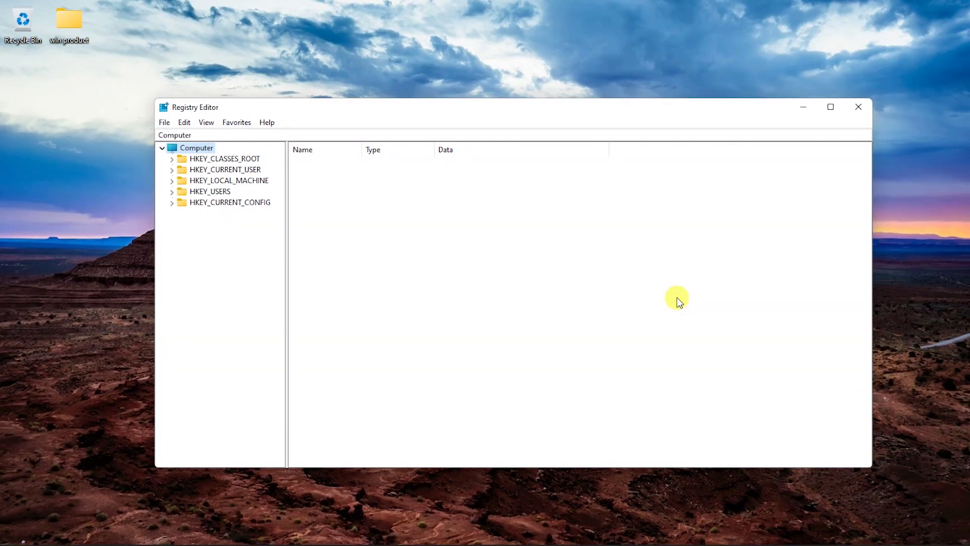
Step: Open the For REG note from the win product desktop folder
left_click(68, 15)
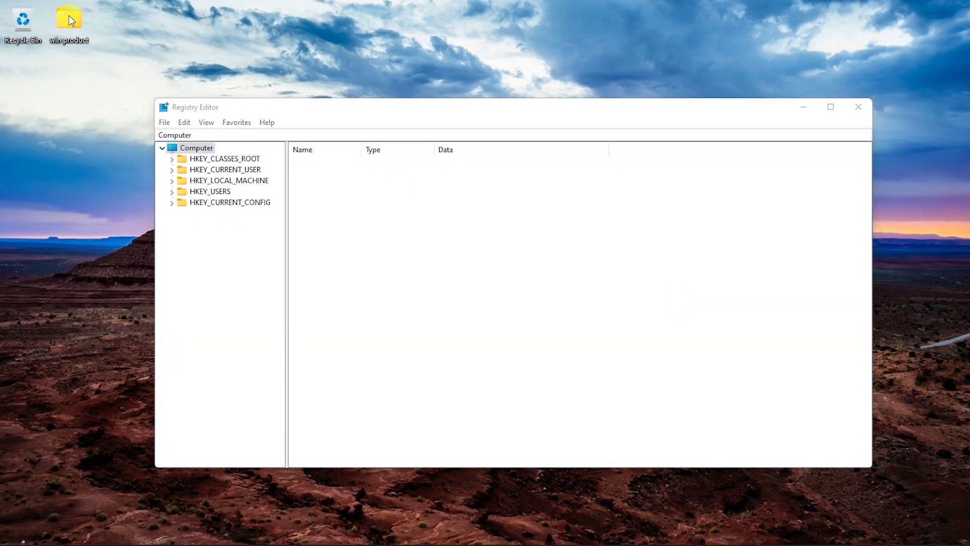
double_click(68, 15)
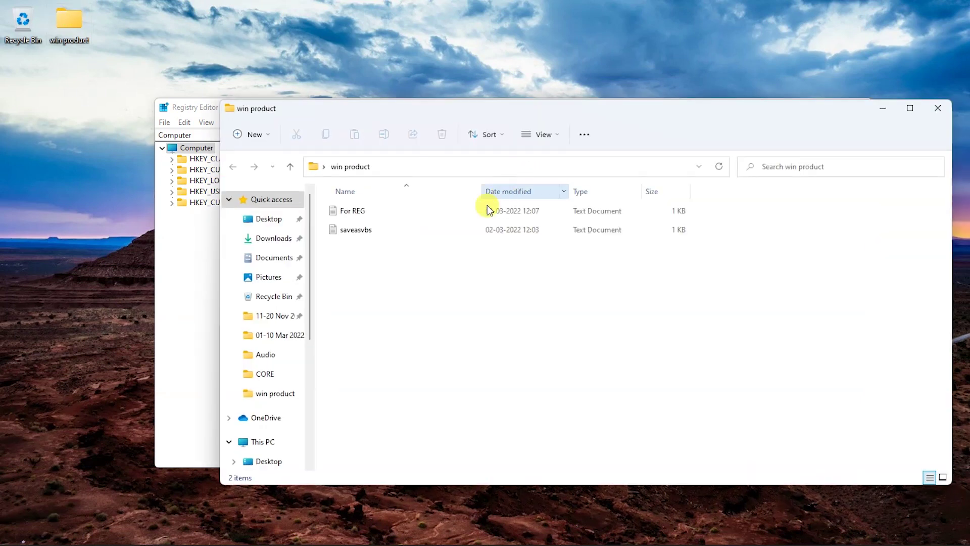
double_click(370, 216)
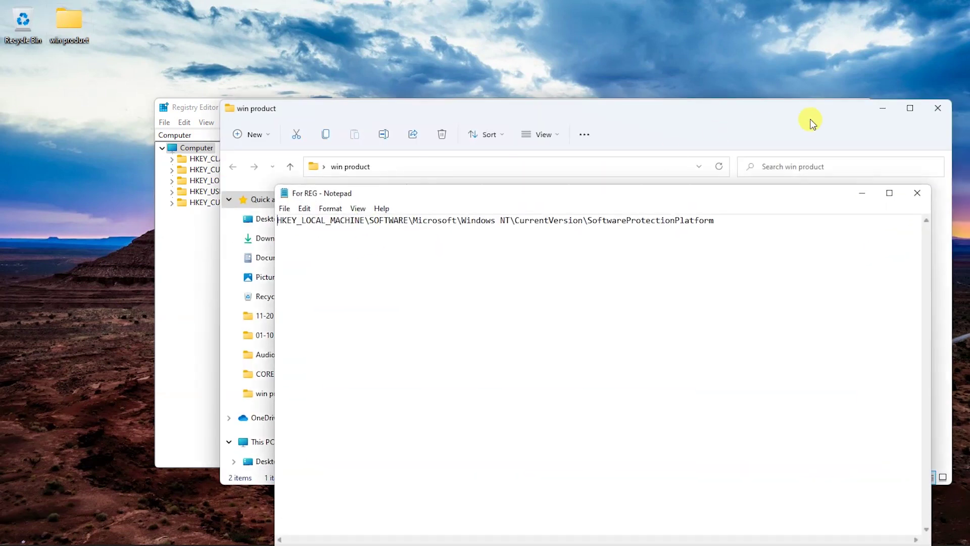
Step: Close the folder window, move the note higher, and bring Registry Editor forward
left_click(930, 110)
left_click(931, 110)
left_click_drag(546, 196, 442, 34)
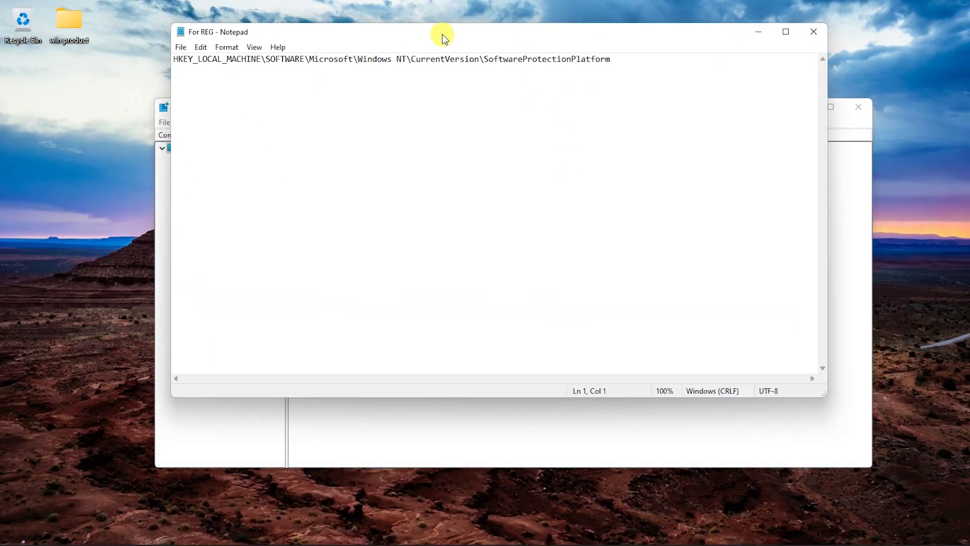
left_click(461, 437)
Step: Expand HKEY_LOCAL_MACHINE > SOFTWARE > Microsoft > Windows NT in the registry tree
left_click_drag(390, 113, 372, 139)
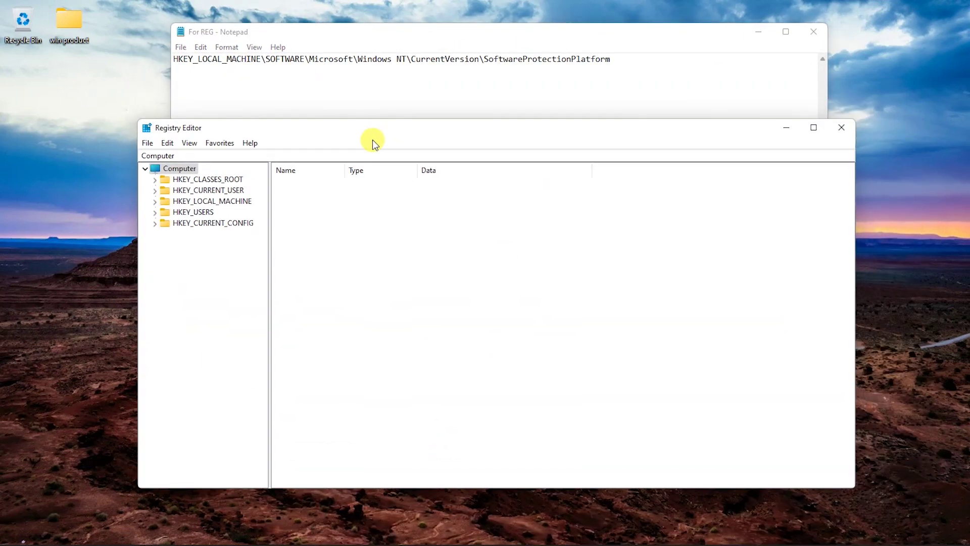
left_click(155, 202)
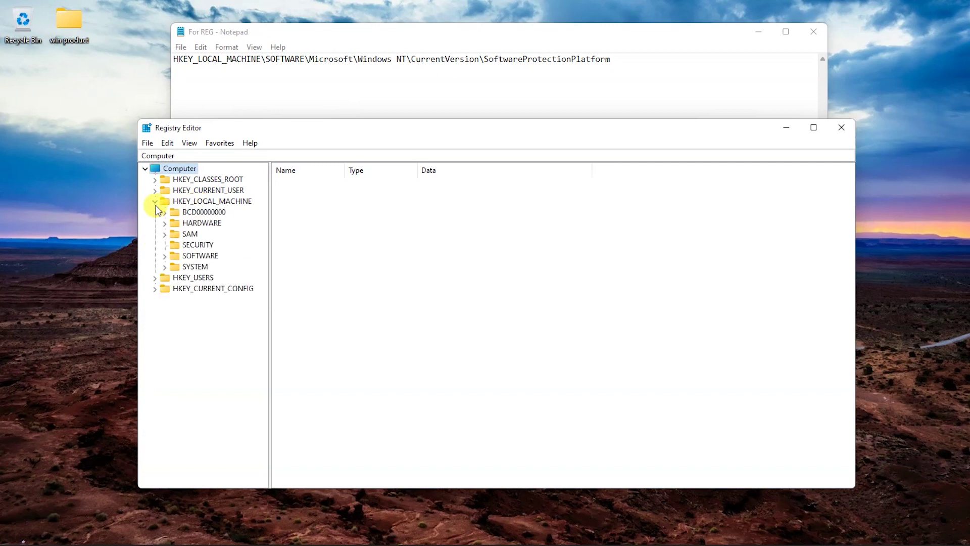
left_click(165, 256)
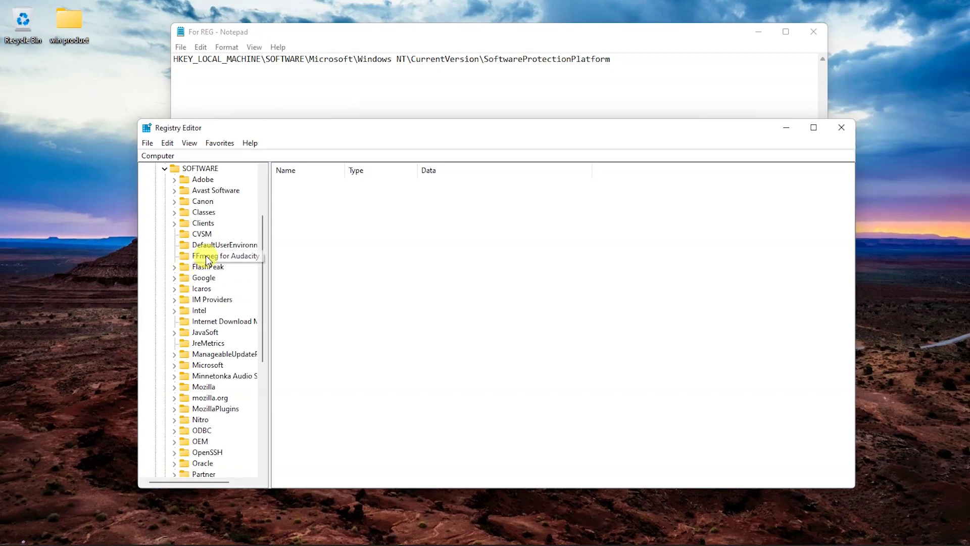
scroll(205, 256, "down", 1)
left_click(174, 332)
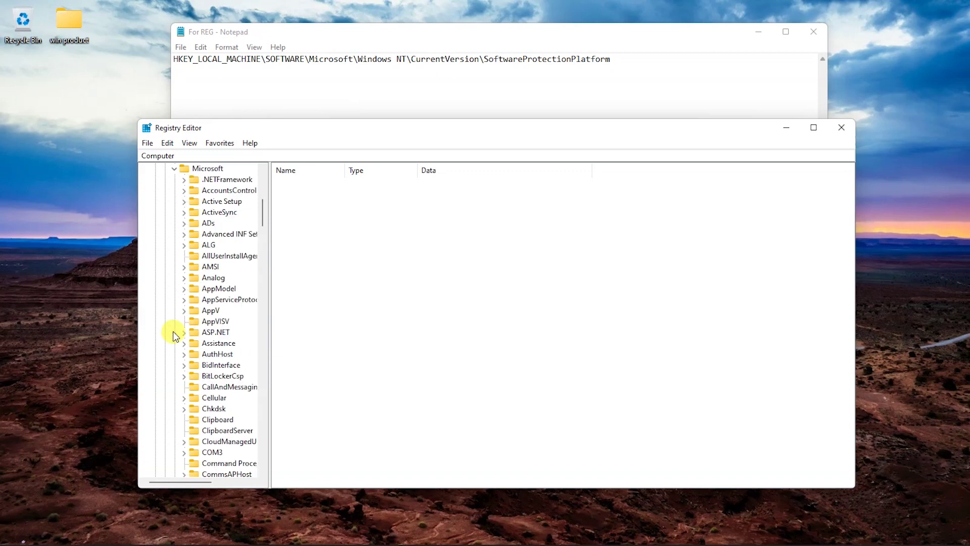
scroll(235, 314, "down", 15)
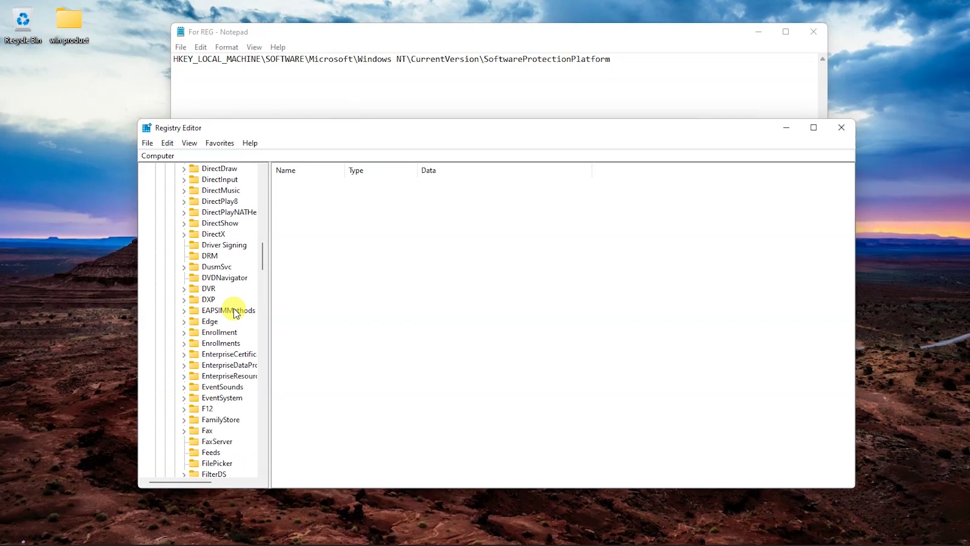
scroll(234, 312, "down", 9)
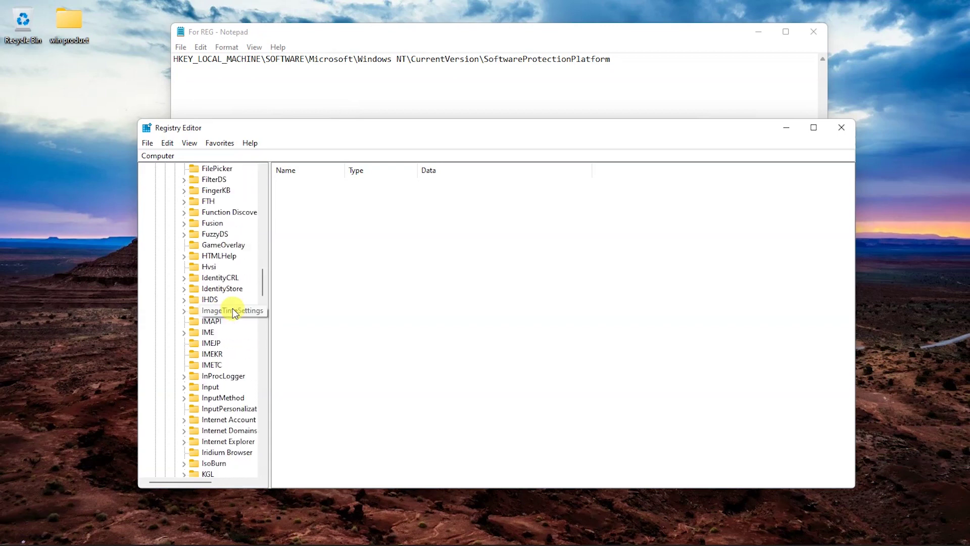
scroll(232, 309, "down", 20)
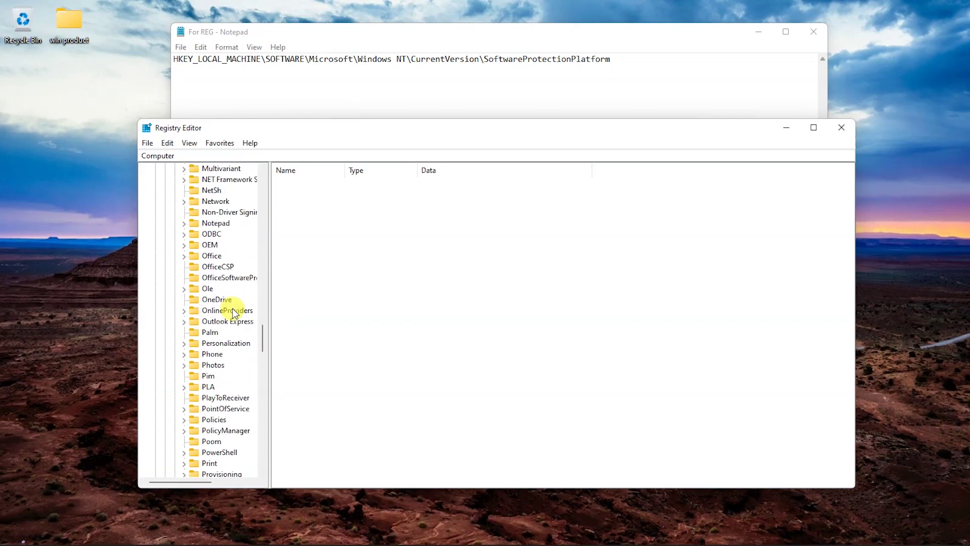
scroll(233, 308, "down", 18)
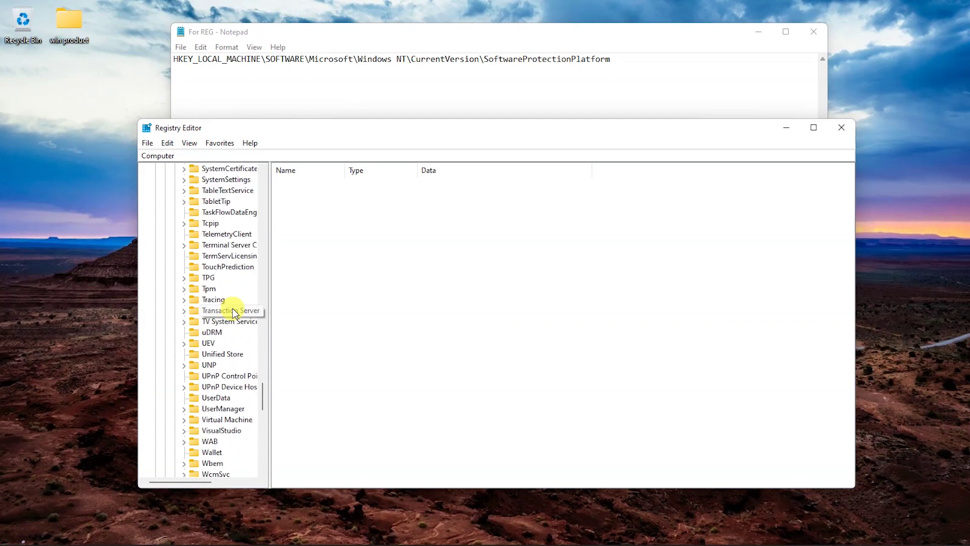
scroll(233, 308, "down", 7)
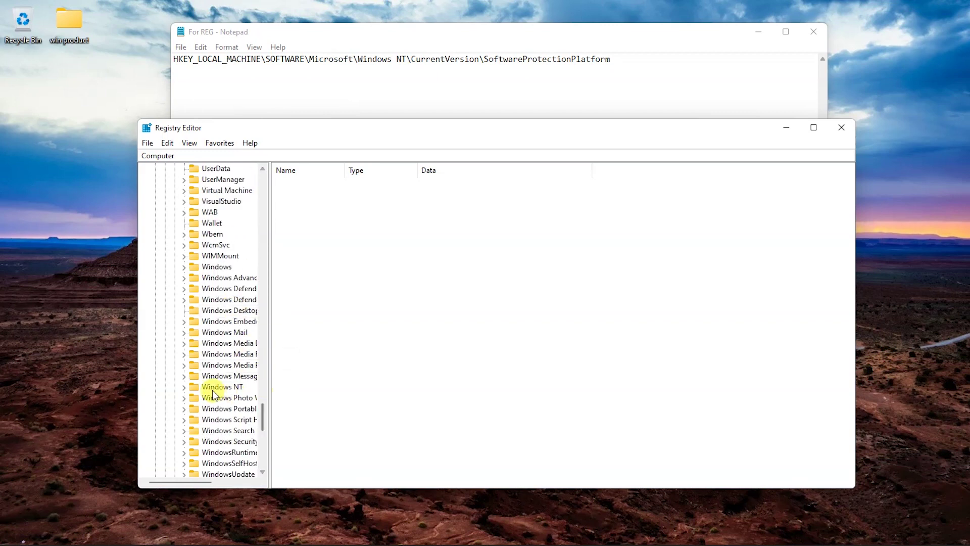
left_click(183, 388)
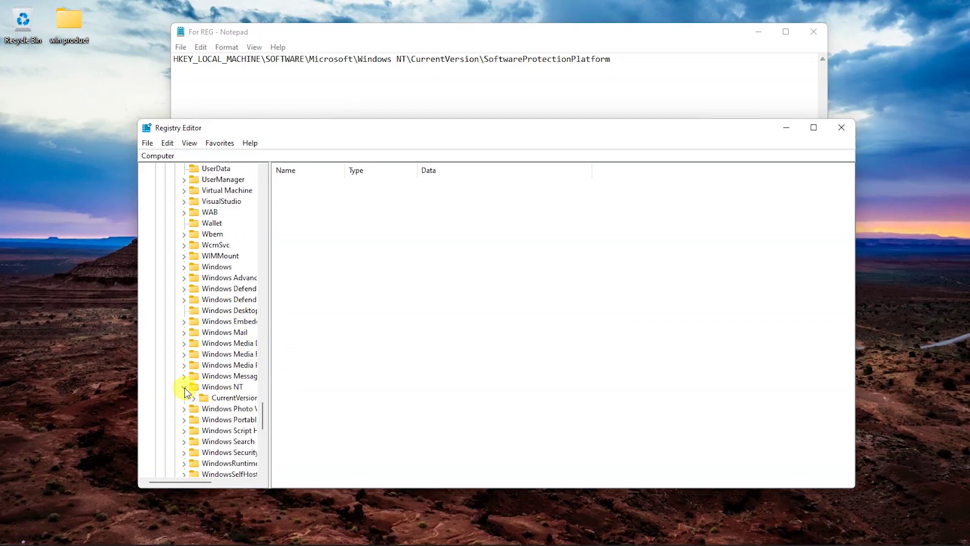
Step: View the CurrentVersion\SoftwareProtectionPlatform values, then close Registry Editor and the For REG note
left_click(233, 399)
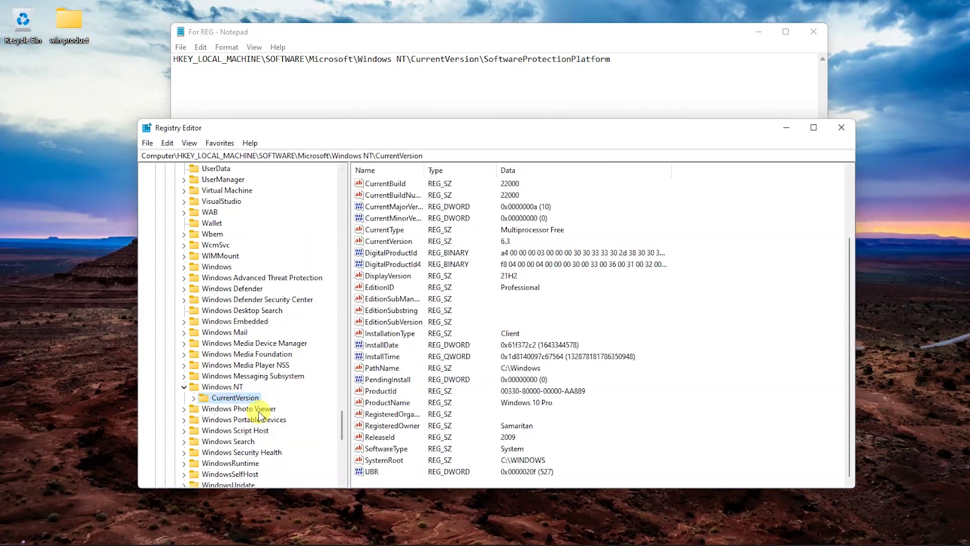
left_click(195, 399)
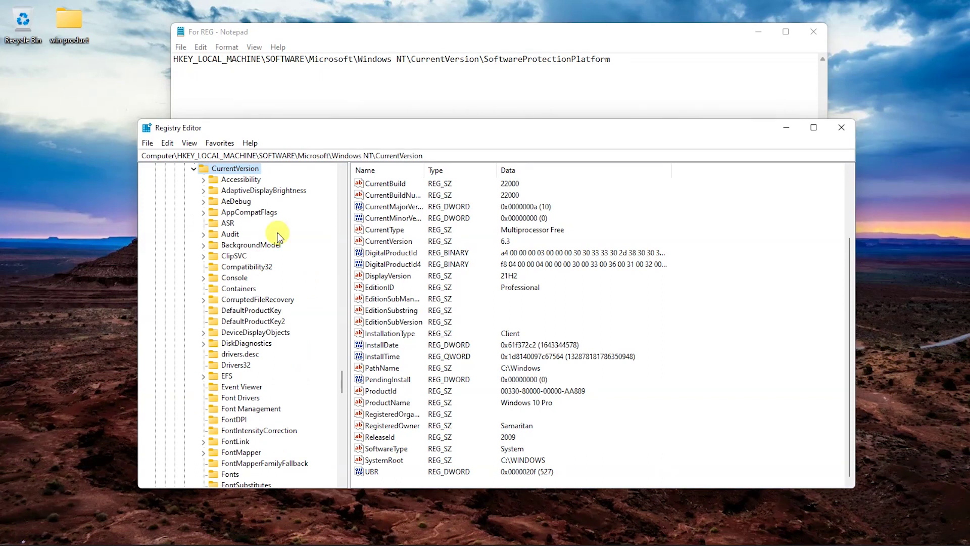
scroll(259, 259, "down", 16)
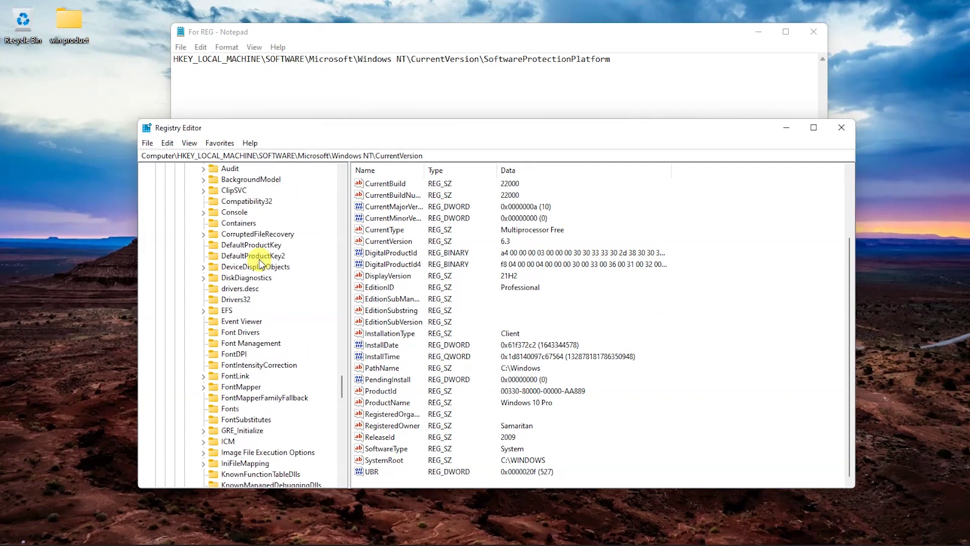
scroll(259, 259, "down", 2)
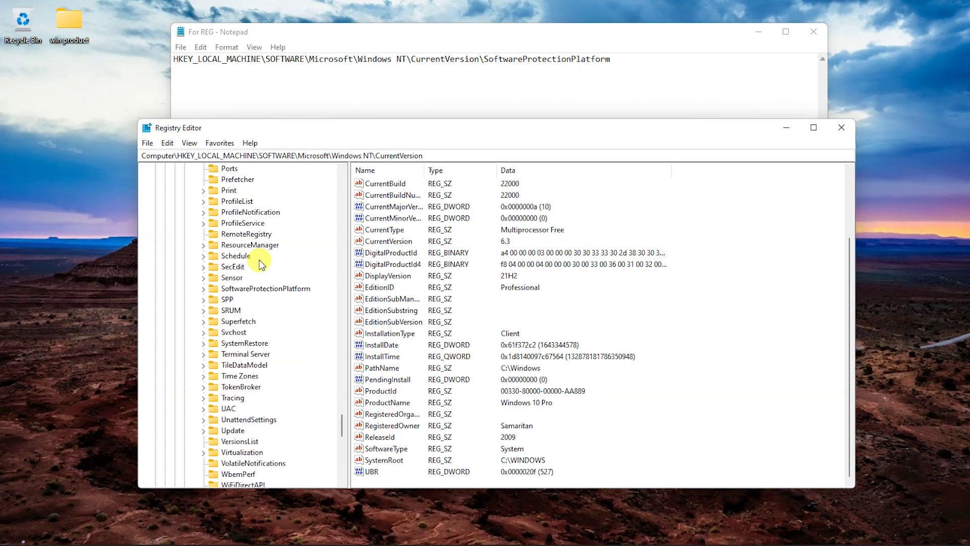
left_click(230, 289)
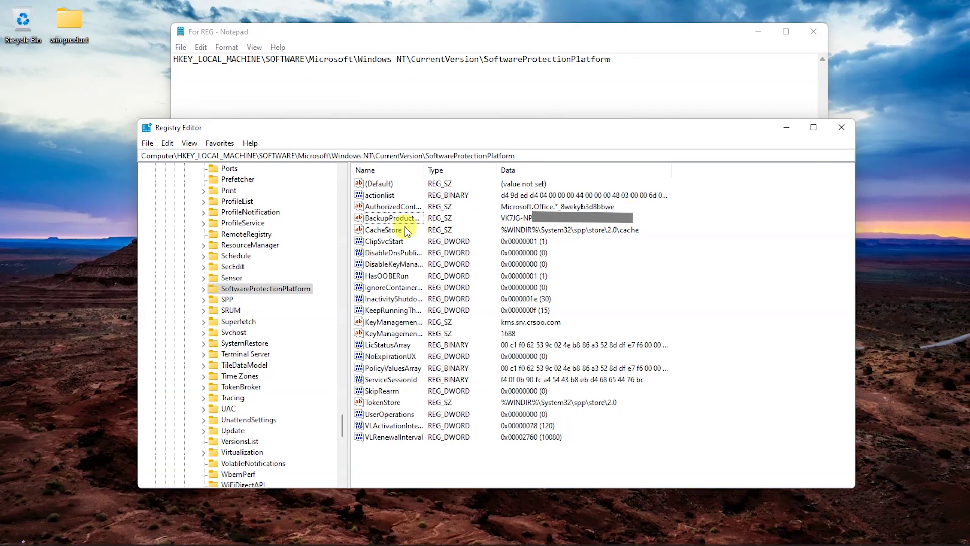
left_click(843, 129)
left_click(813, 33)
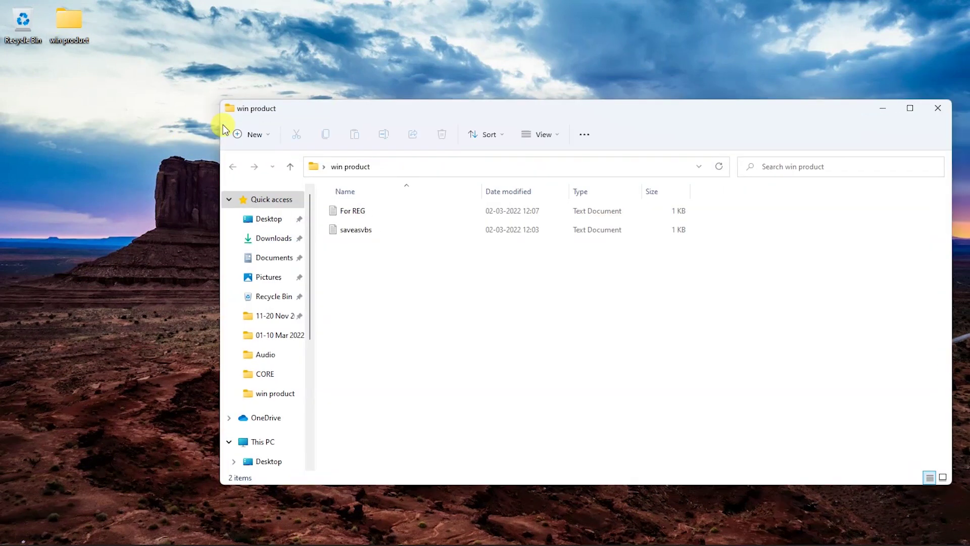
Step: Open the saveasvbs script from the win product folder in Notepad and look it over
left_click(362, 236)
double_click(362, 235)
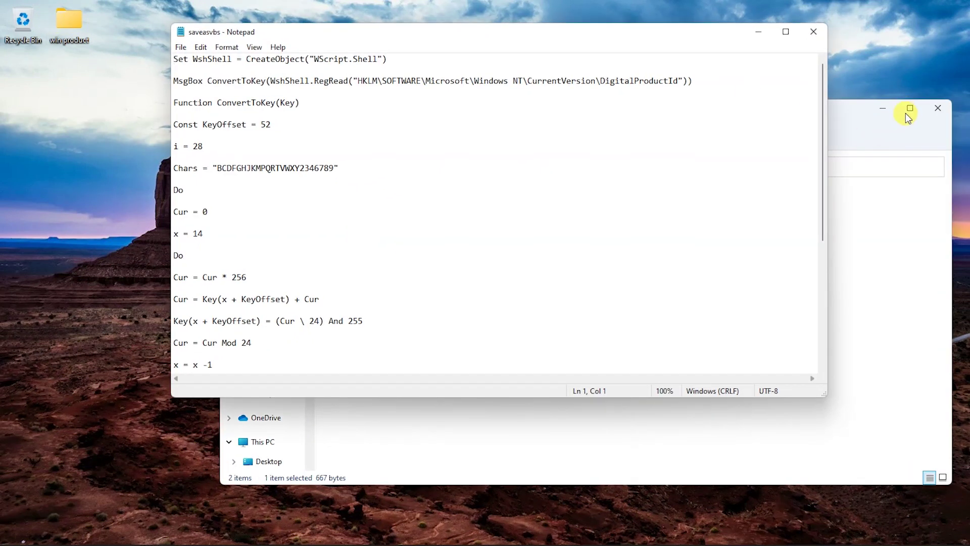
left_click(890, 111)
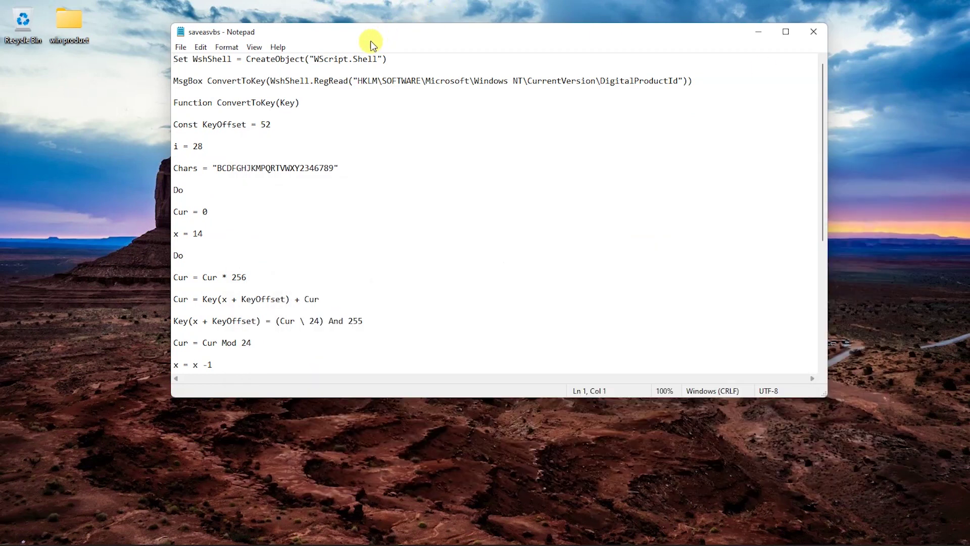
left_click_drag(370, 40, 430, 41)
scroll(339, 228, "down", 4)
scroll(336, 228, "up", 1)
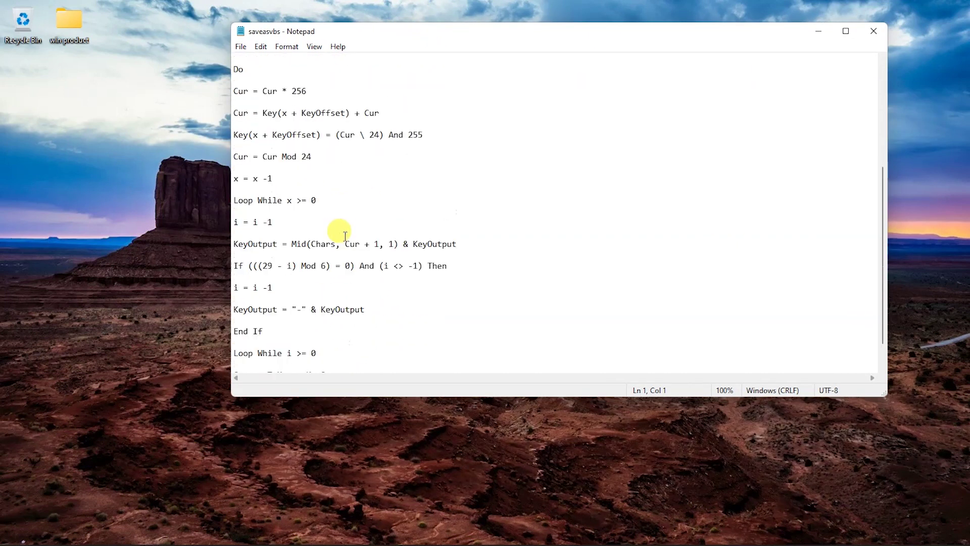
scroll(341, 230, "down", 1)
scroll(341, 232, "up", 7)
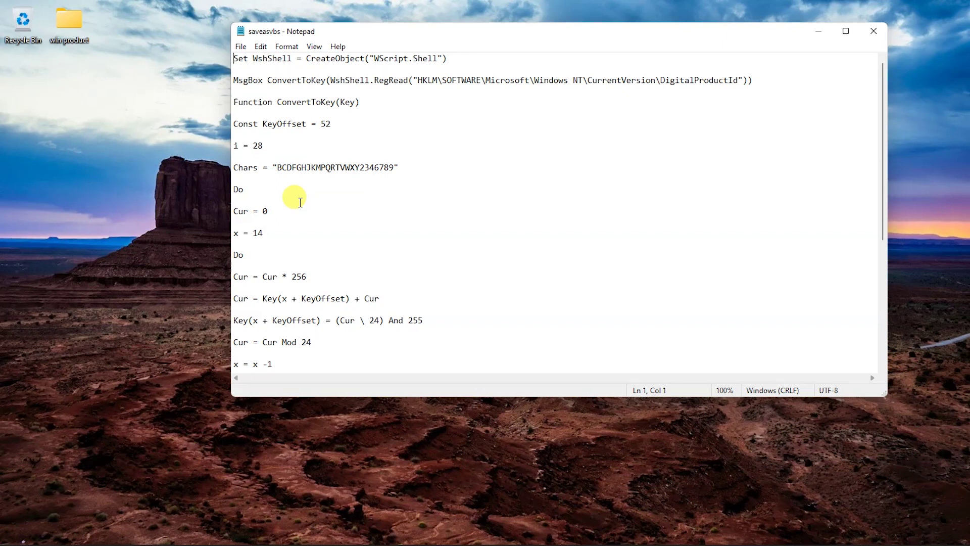
scroll(300, 202, "down", 3)
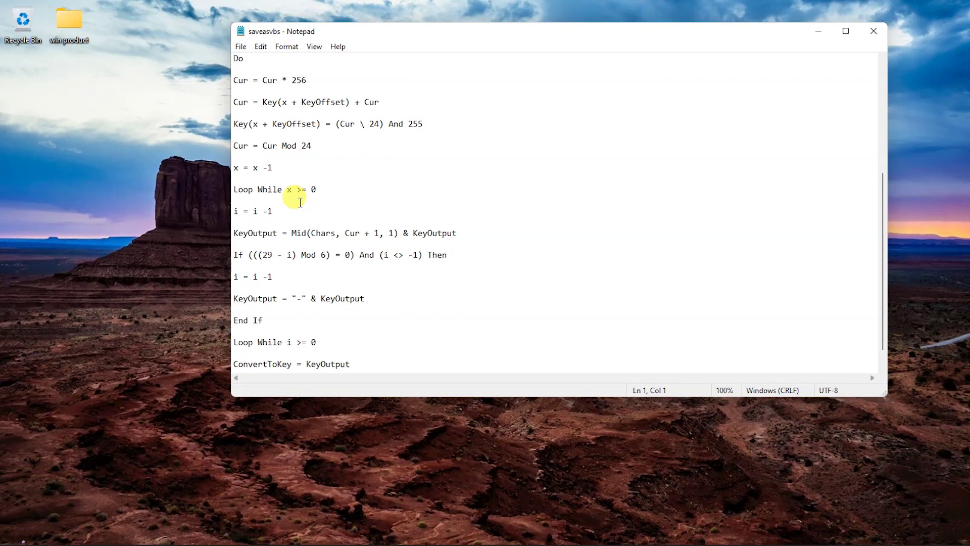
Step: Select and copy the entire saveasvbs script with Ctrl+A and Ctrl+C
left_click(277, 189)
key("ctrl+a")
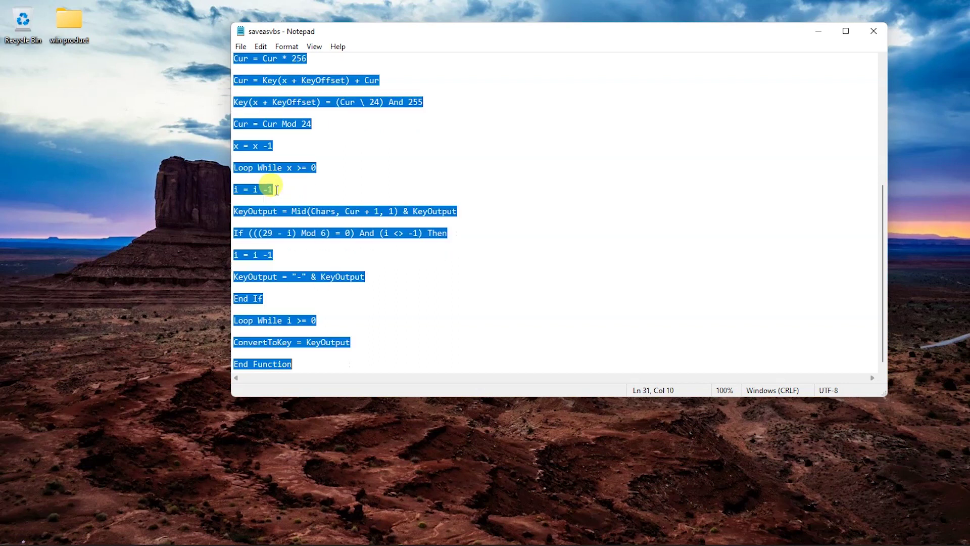
key("ctrl+c")
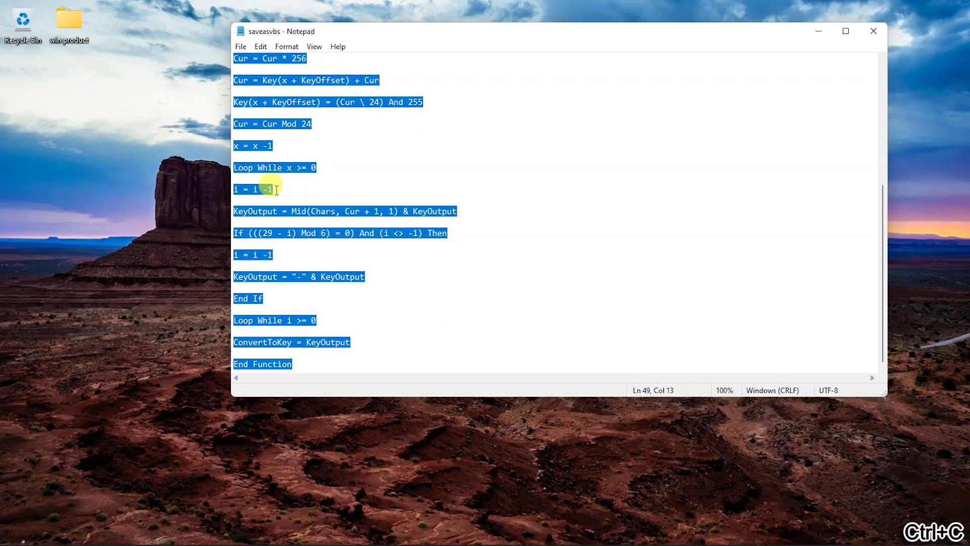
Step: Create a New Text Document on the desktop, open it, and paste the ConvertToKey script
right_click(158, 108)
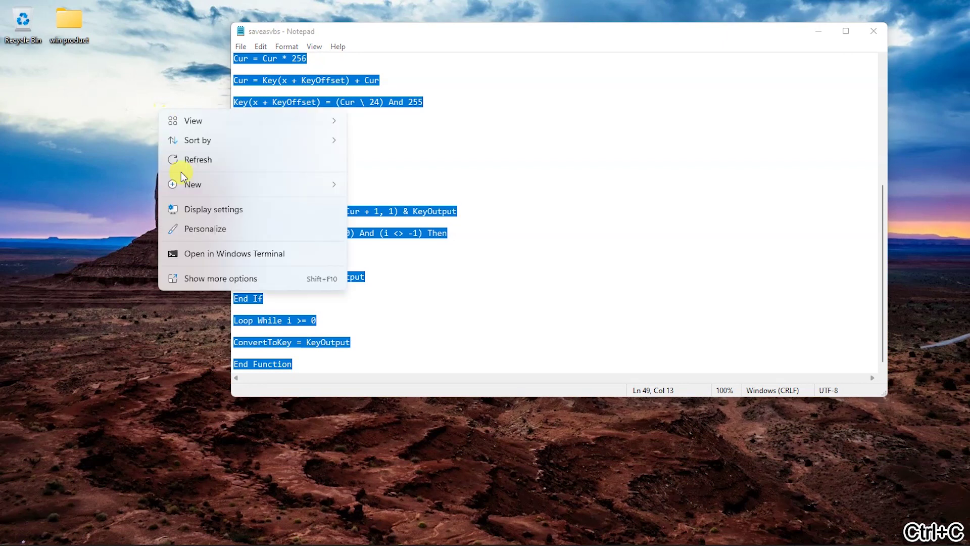
mouse_move(225, 183)
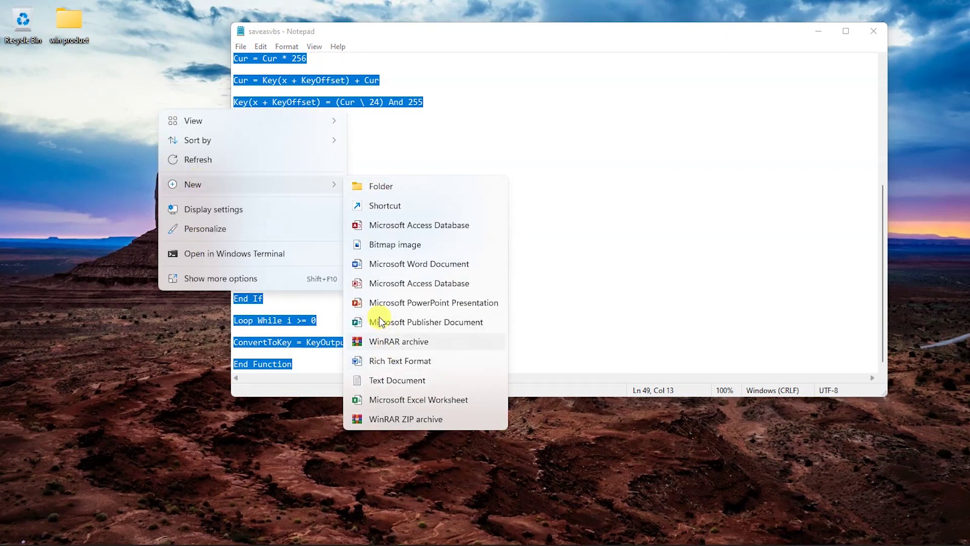
left_click(390, 380)
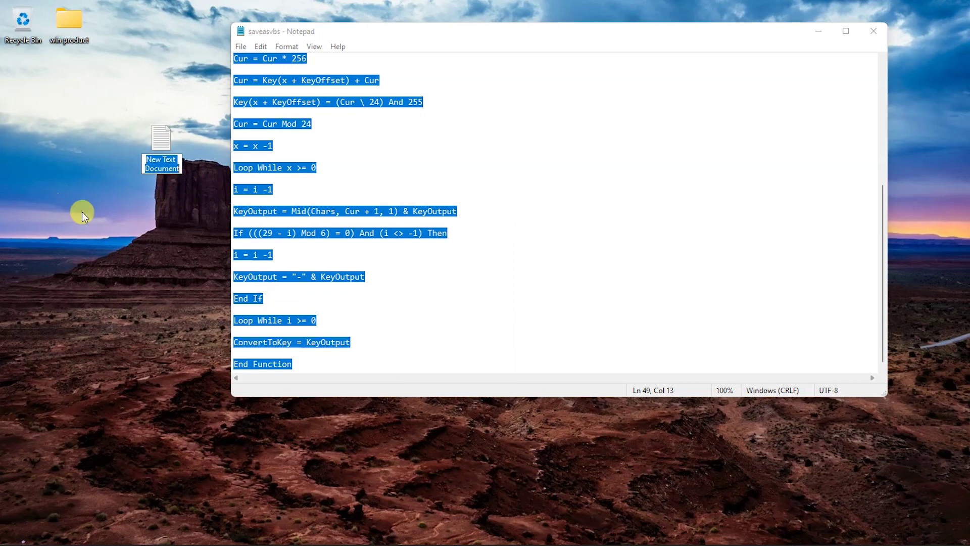
double_click(160, 141)
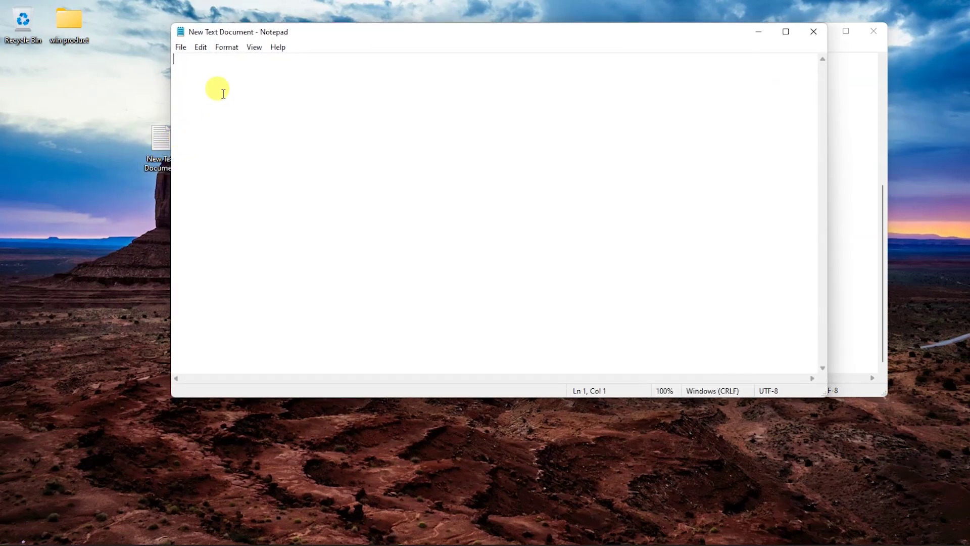
right_click(223, 93)
left_click(244, 143)
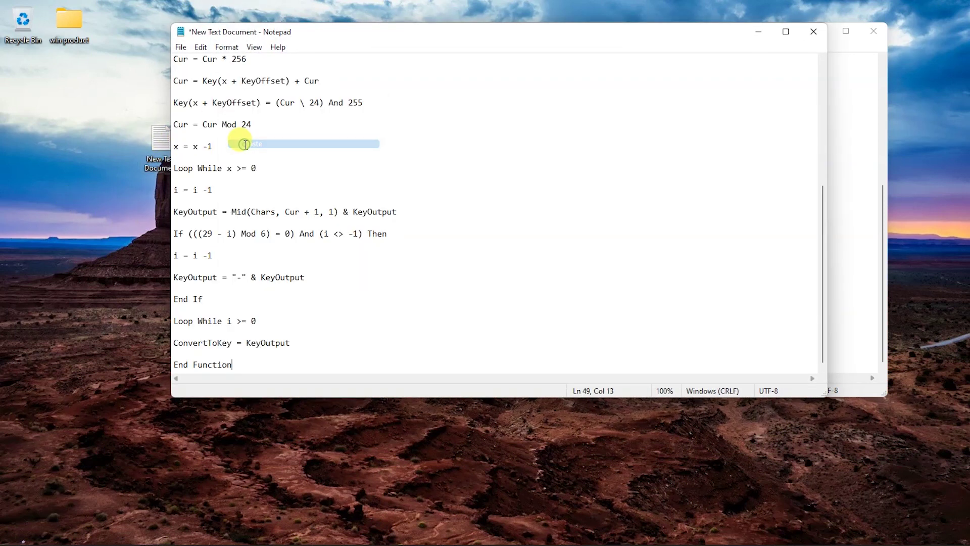
Step: Save the document to the desktop as key.vbs with Save as type set to All Files
left_click(181, 48)
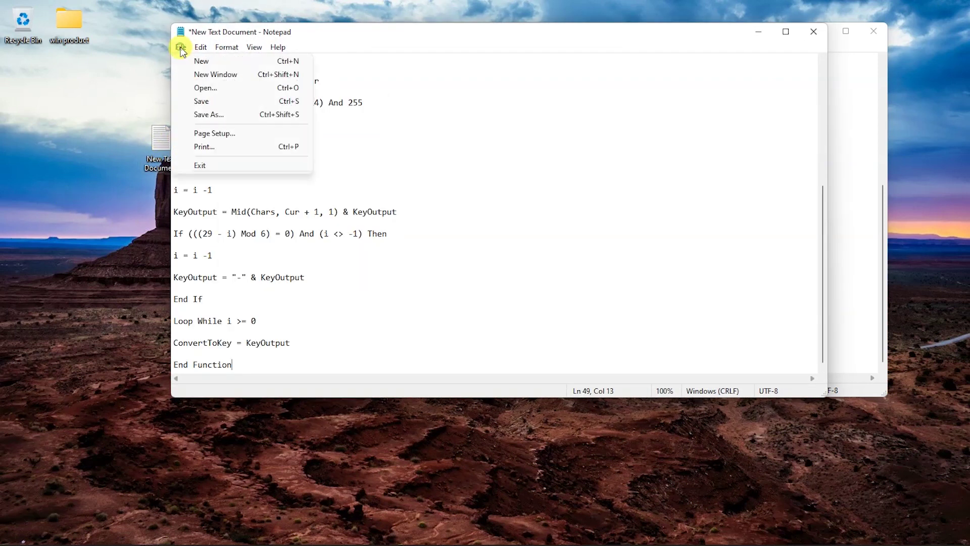
left_click(205, 115)
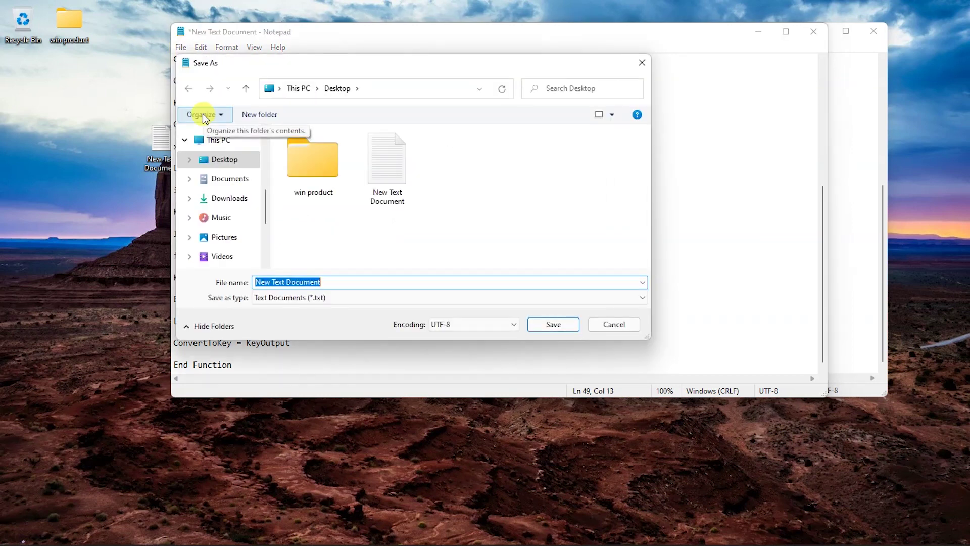
left_click(340, 299)
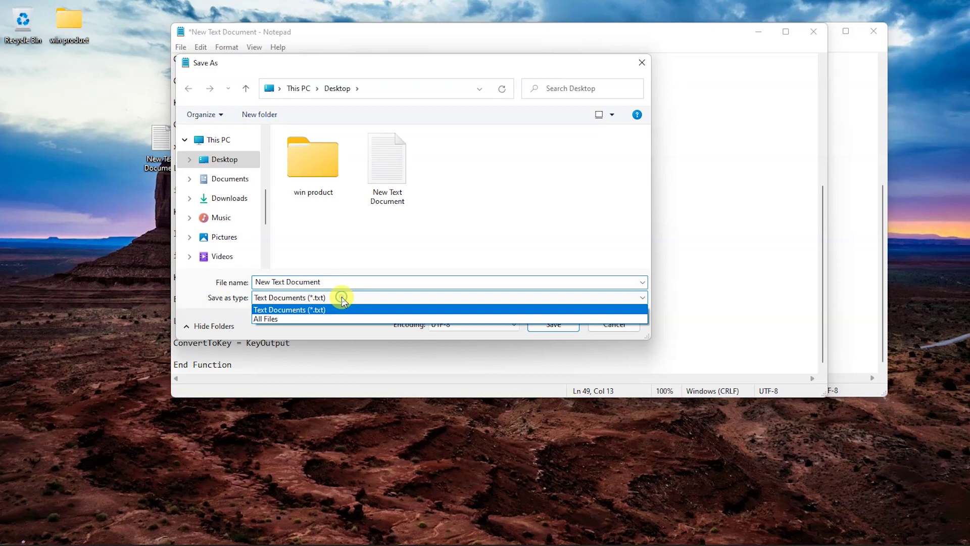
left_click(314, 319)
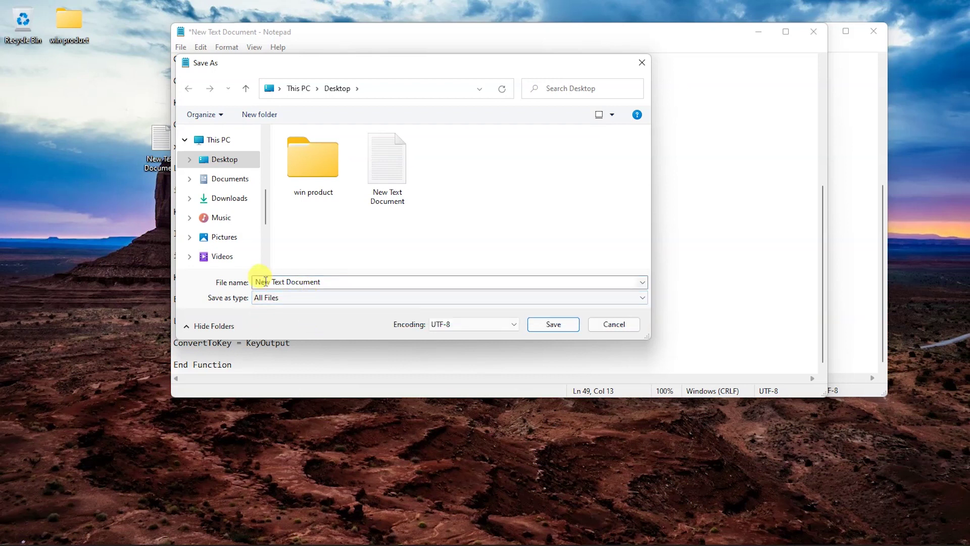
left_click(222, 282)
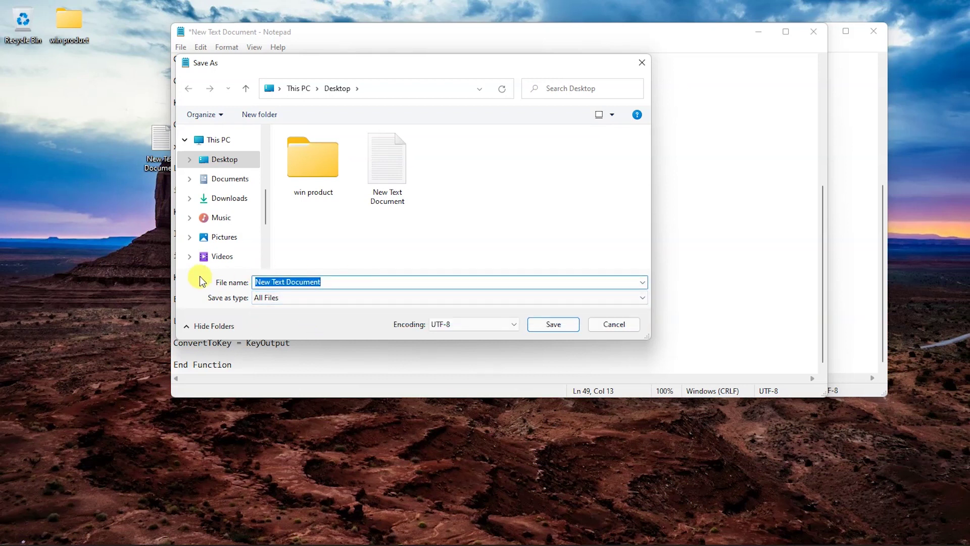
type("key")
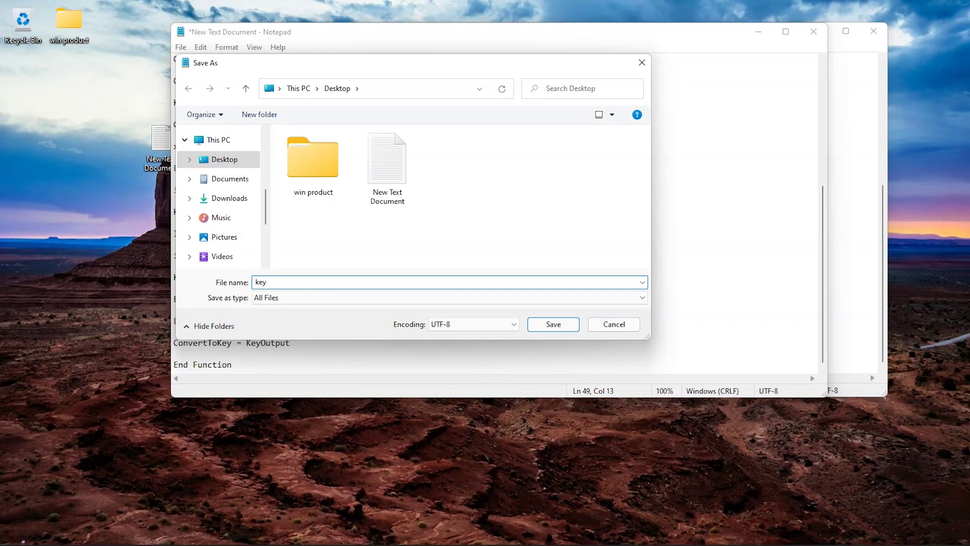
type(".vbs")
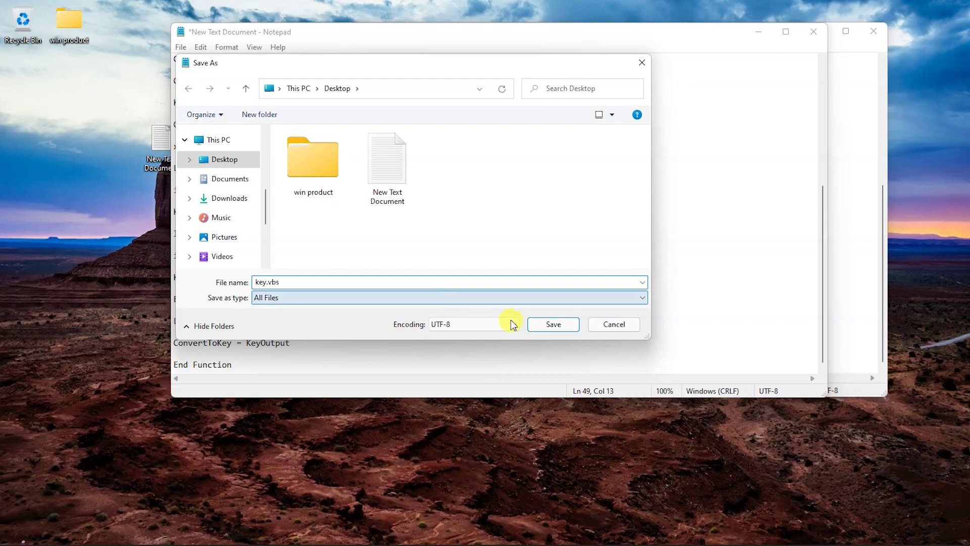
left_click(553, 324)
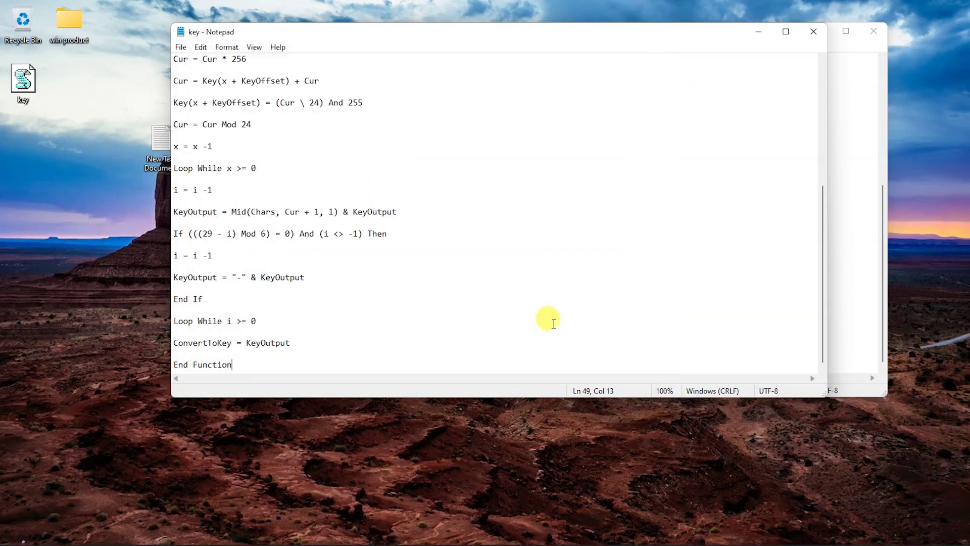
Step: Close the key.vbs window, drag New Text Document to the Recycle Bin, and close saveasvbs
left_click(47, 163)
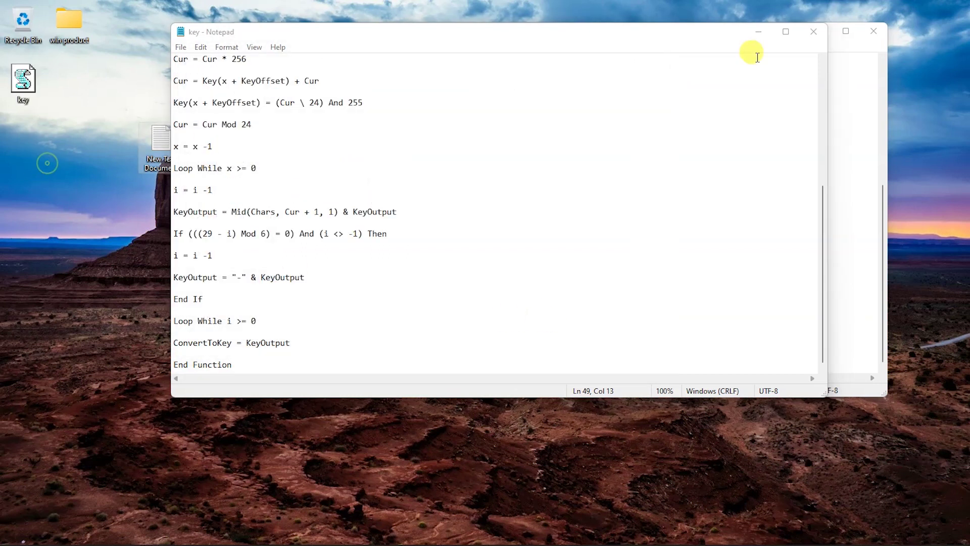
left_click(813, 31)
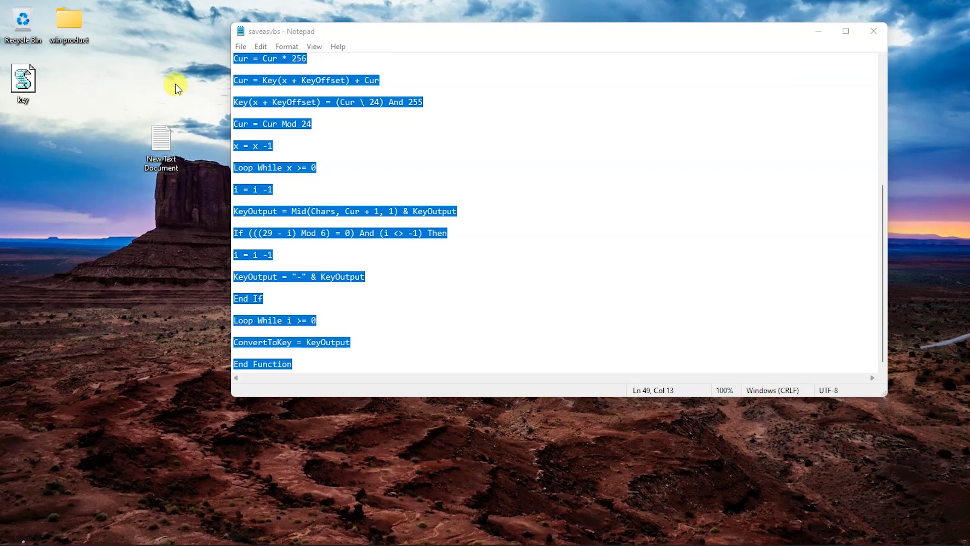
left_click_drag(135, 135, 24, 20)
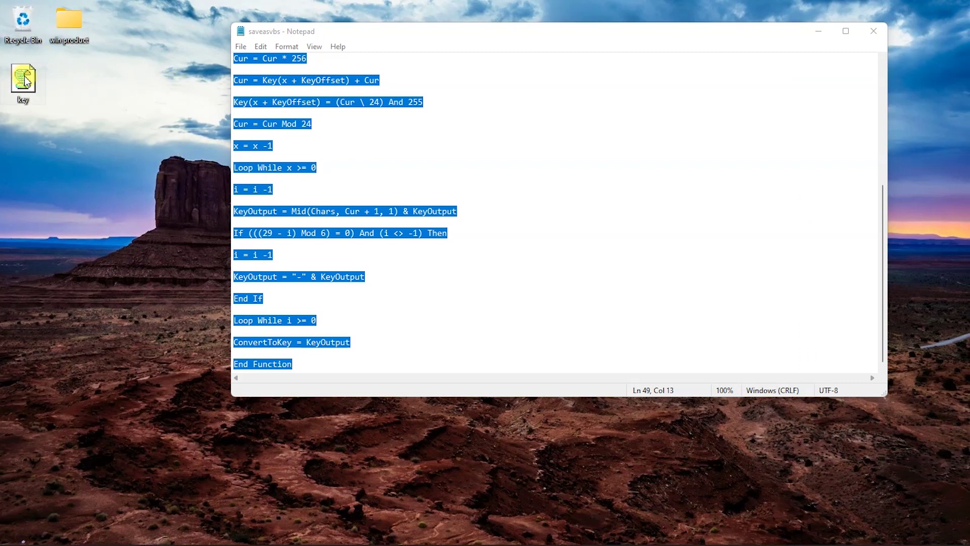
left_click(873, 32)
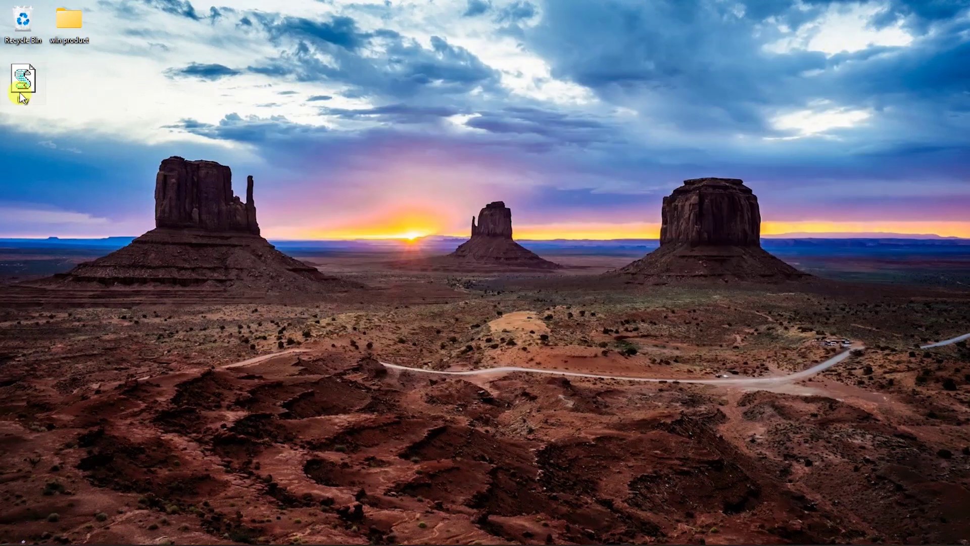
double_click(26, 83)
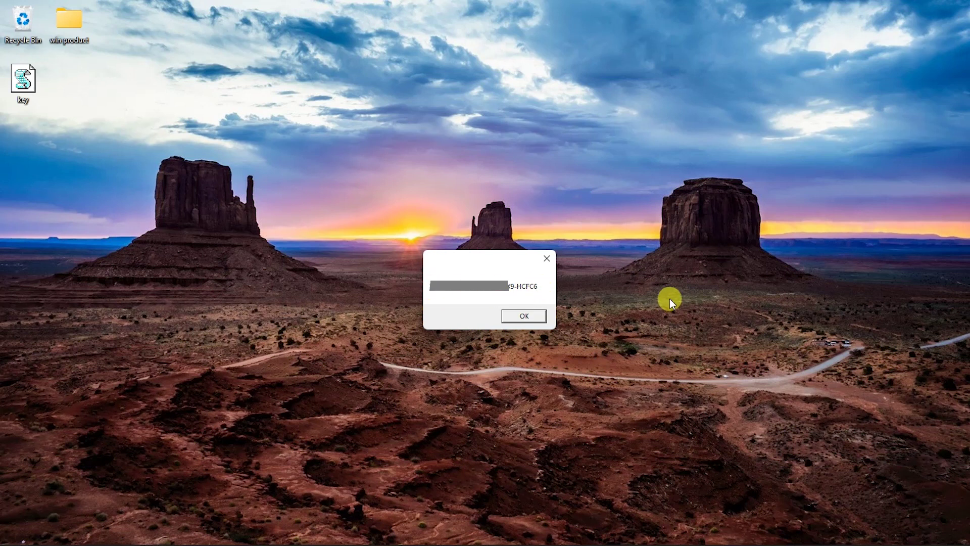
left_click(533, 316)
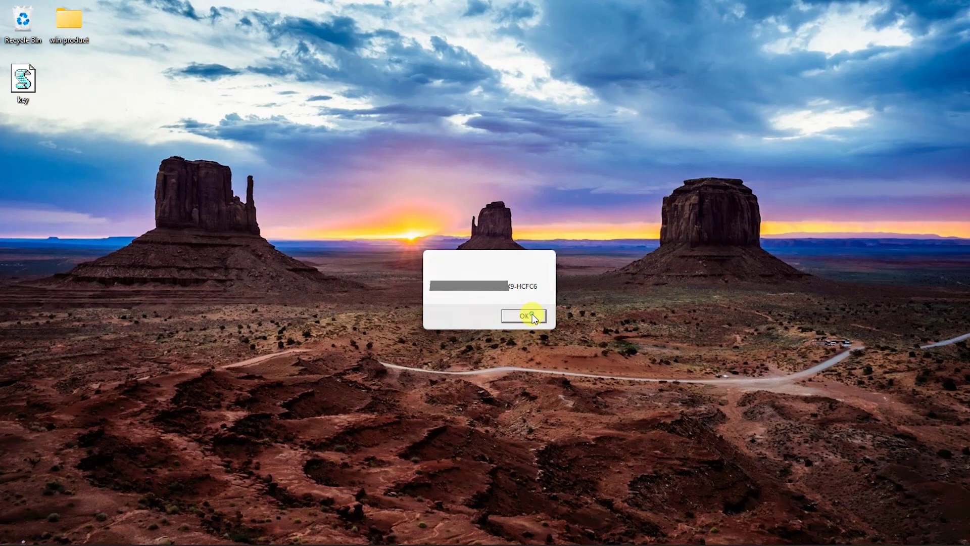